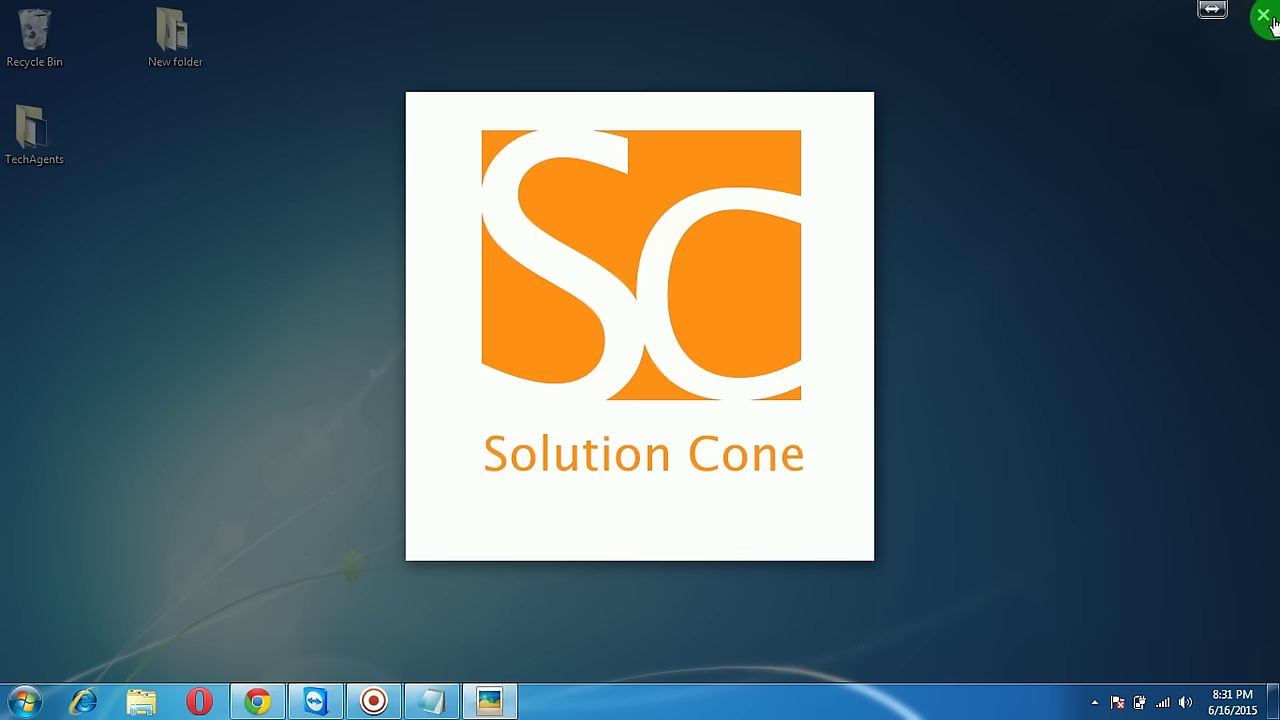
Close the logo image, switch to Chrome and open youtube.com in a new tab.
left_click(1263, 16)
left_click(258, 701)
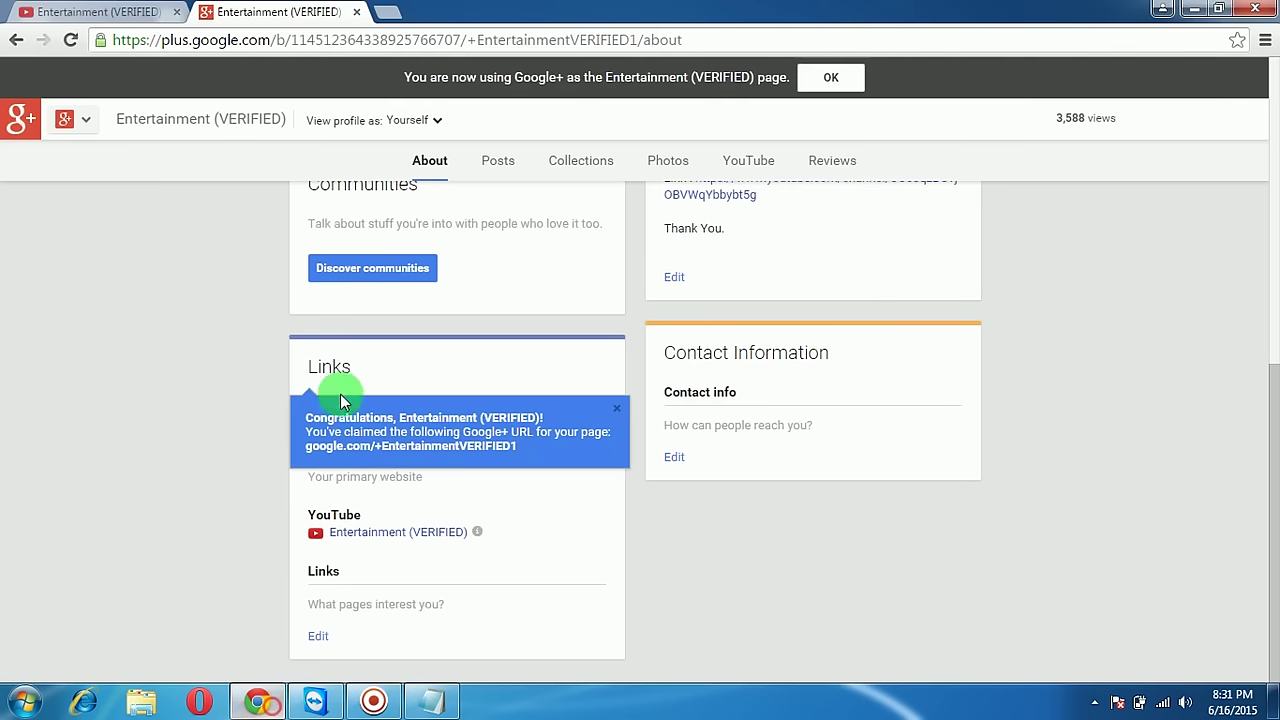
left_click(387, 13)
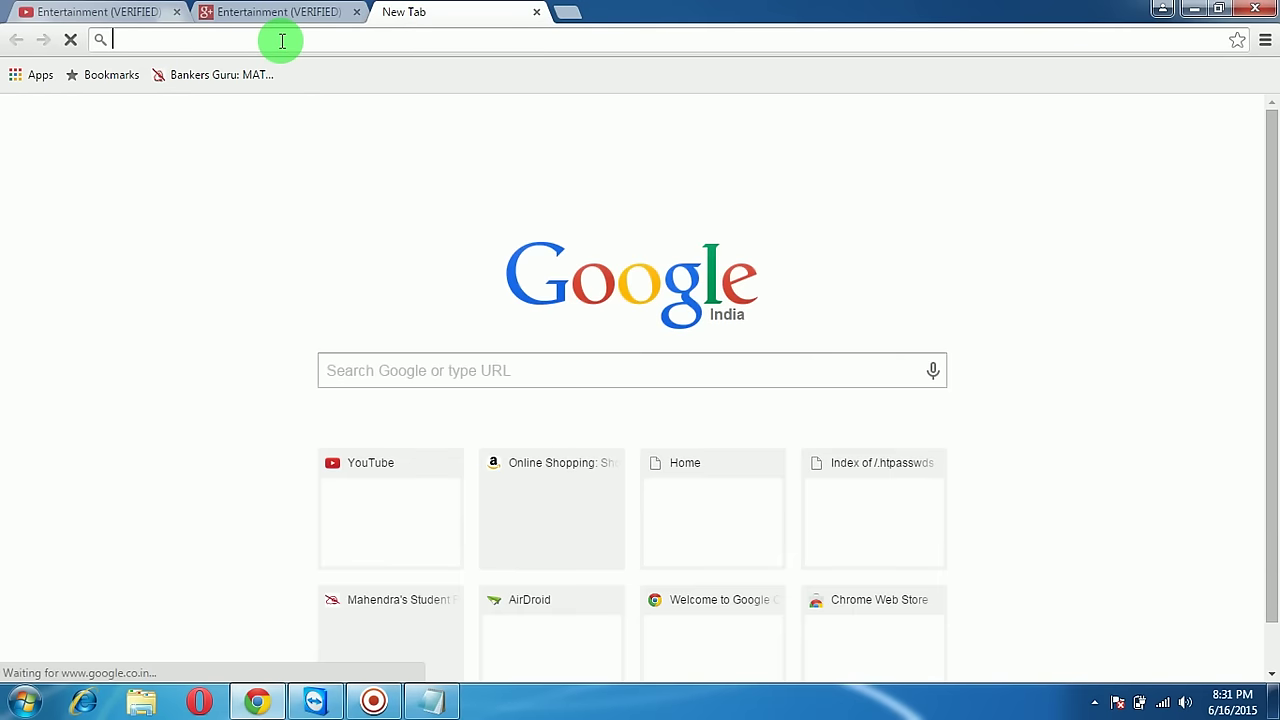
type("youtube.com")
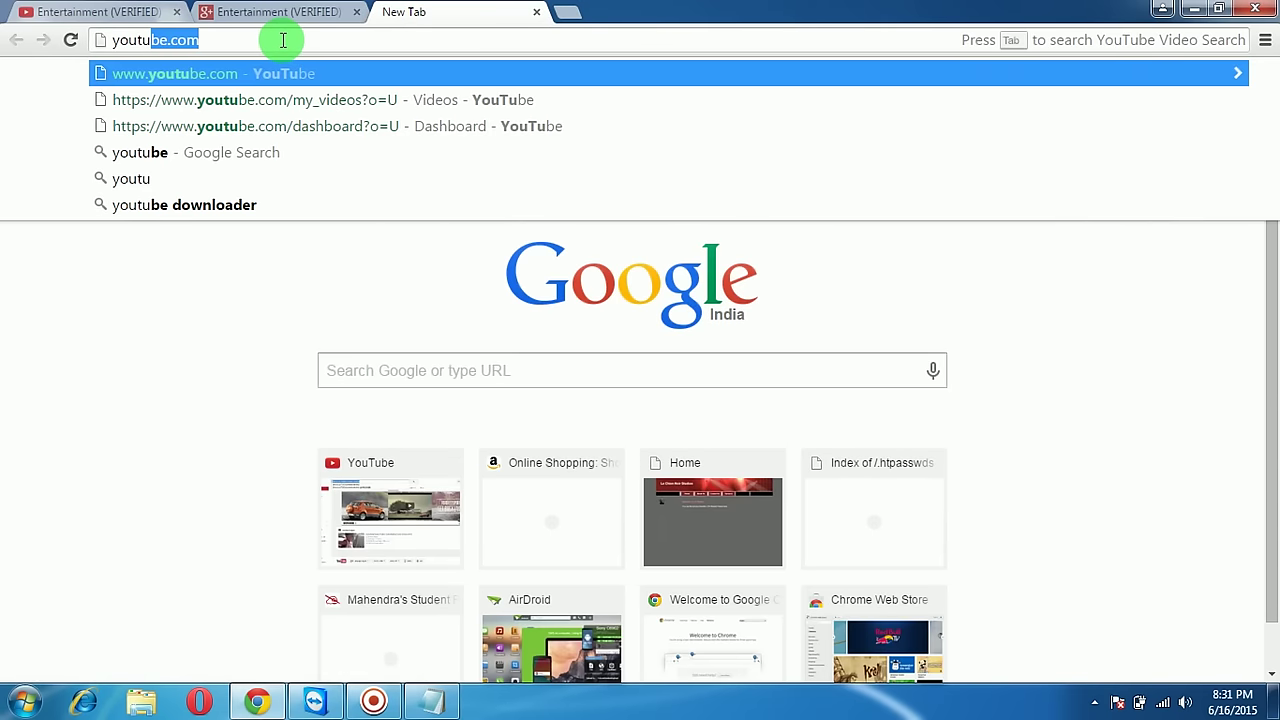
key("Return")
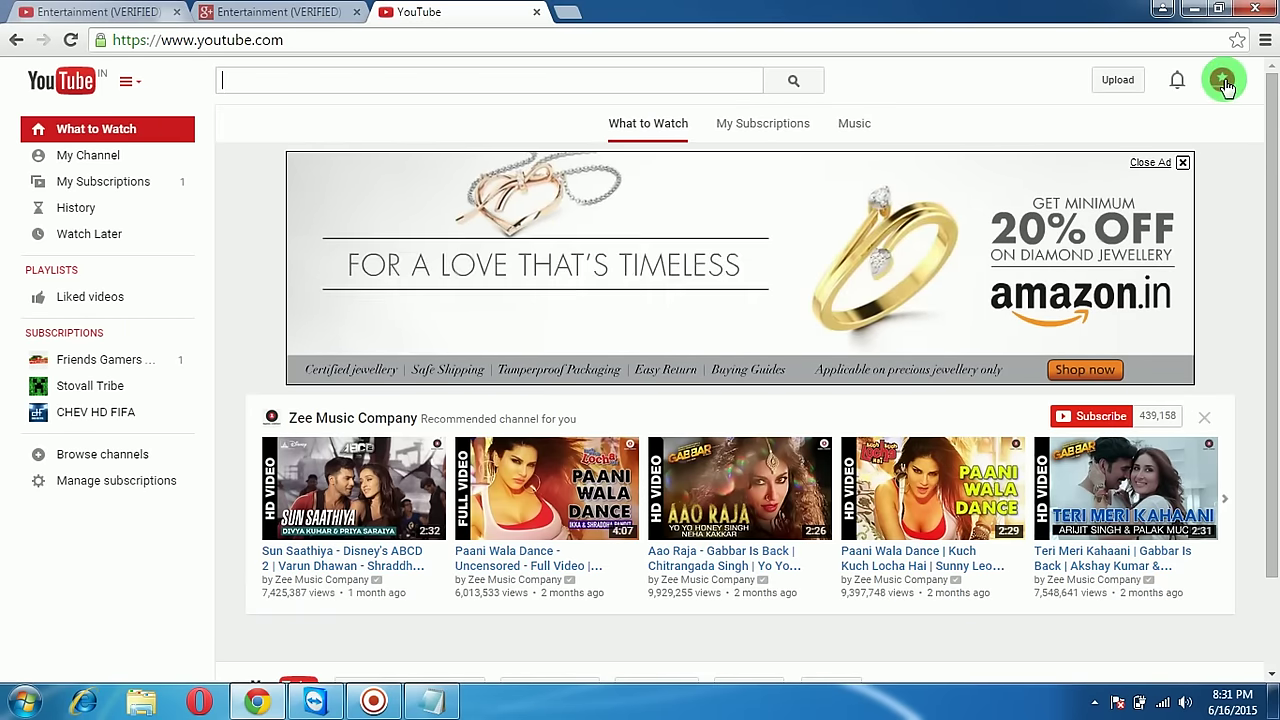
Open the About page of the subscribed channel Friends Gamers #Minecraft Y Mas# and start a message to it.
left_click(142, 180)
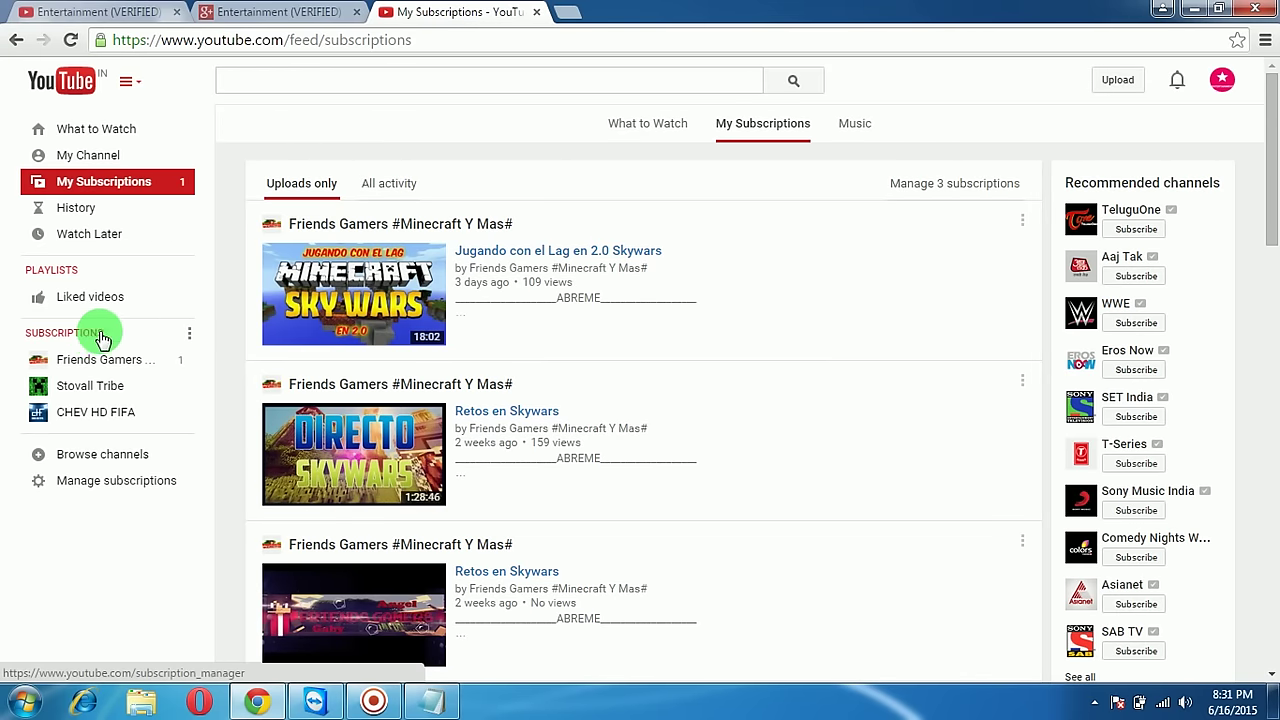
left_click(163, 405)
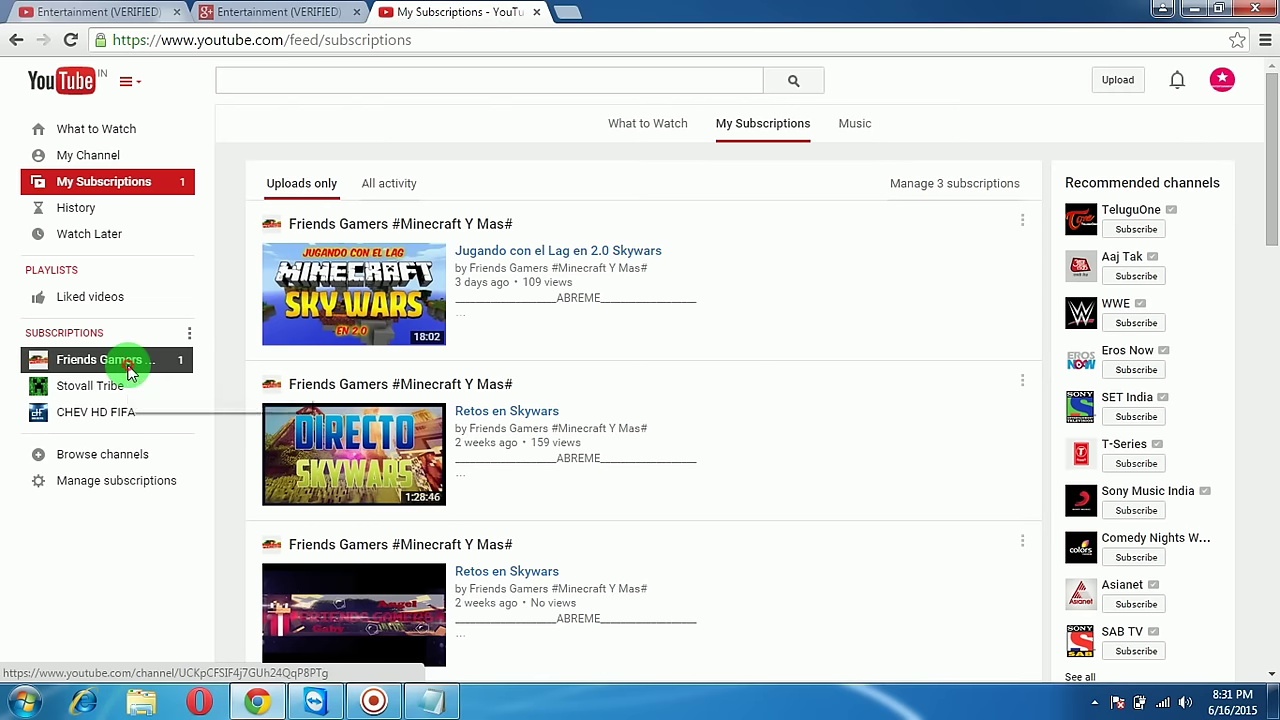
left_click(128, 372)
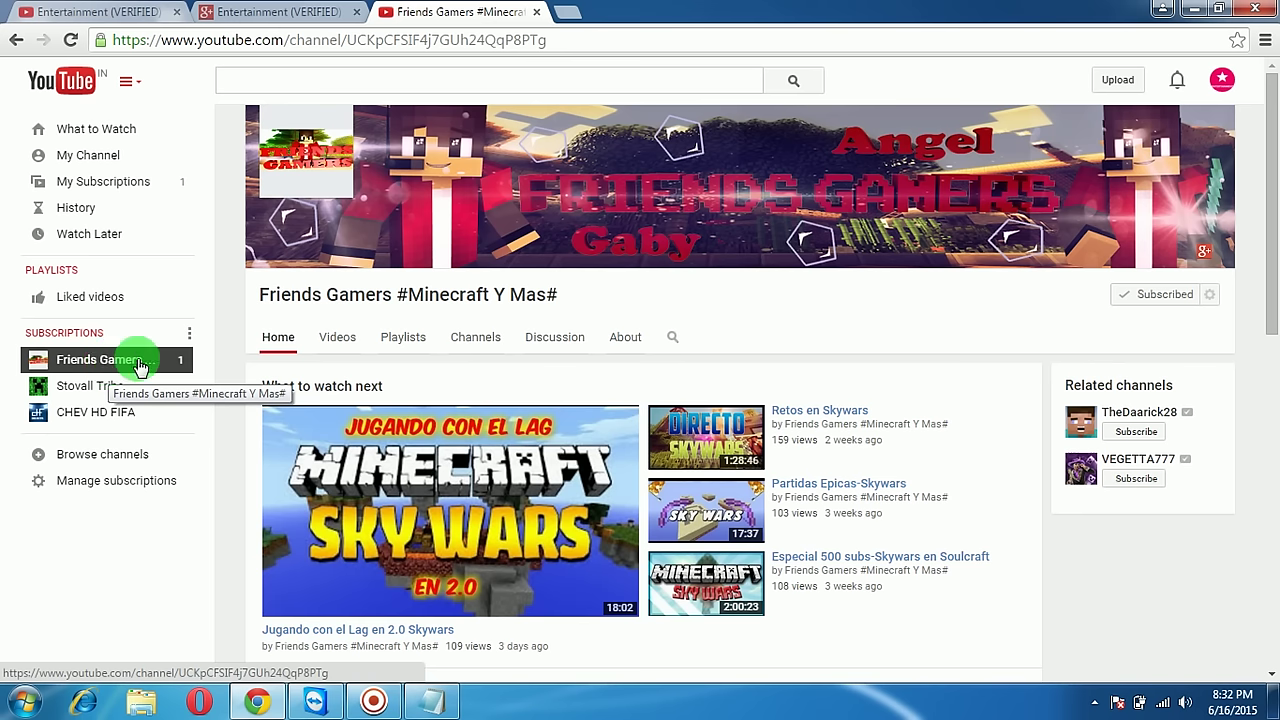
left_click(626, 340)
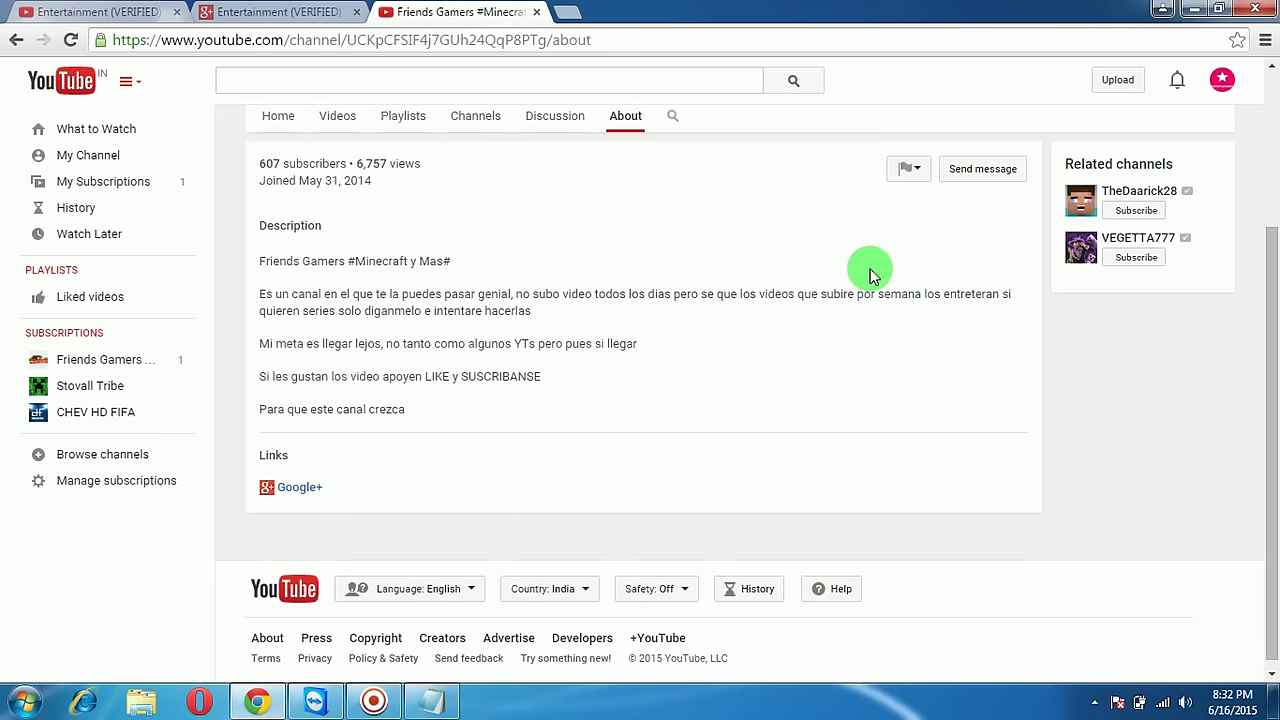
left_click(1000, 172)
left_click(474, 346)
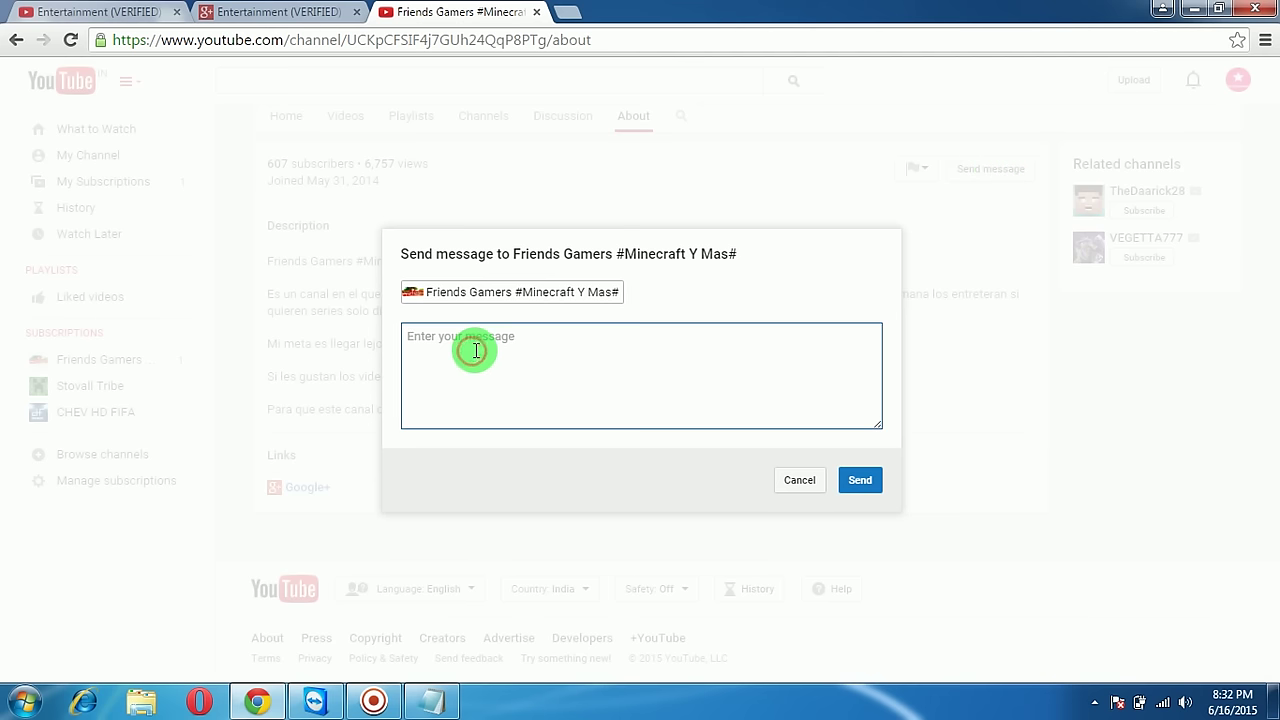
type("AGgadyghbcshbcjegasc")
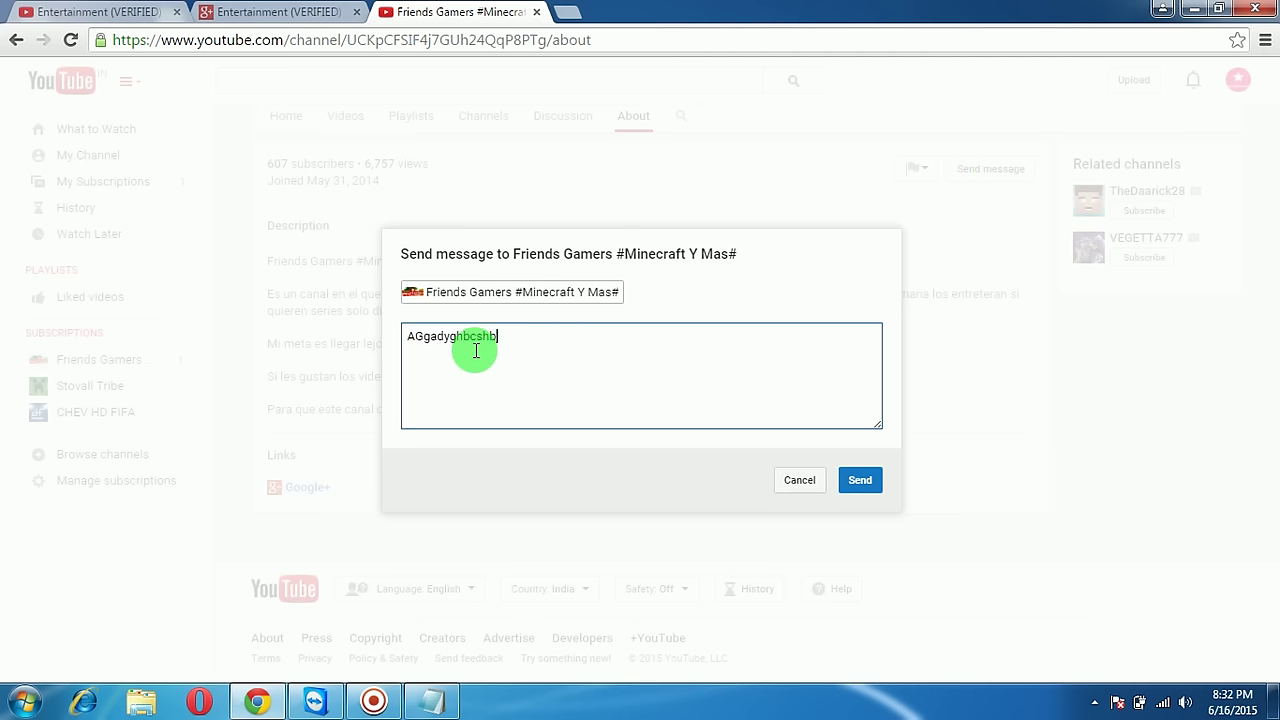
key("BackSpace")
key("BackSpace")
key("BackSpace")
key("BackSpace")
key("BackSpace")
key("BackSpace")
key("BackSpace")
key("BackSpace")
key("BackSpace")
key("BackSpace")
key("BackSpace")
key("BackSpace")
key("BackSpace")
key("BackSpace")
key("BackSpace")
key("BackSpace")
key("BackSpace")
key("BackSpace")
key("BackSpace")
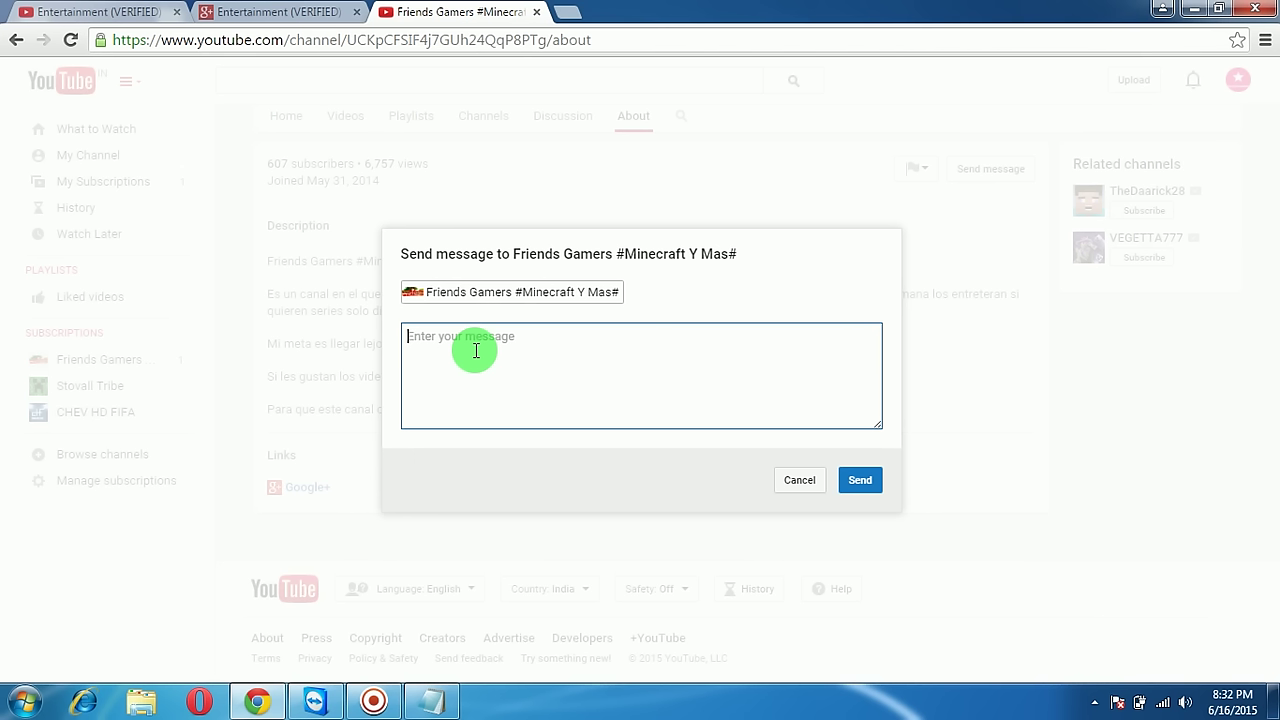
type("4")
key("BackSpace")
type("c")
key("BackSpace")
type("cbbhc")
key("BackSpace")
key("BackSpace")
key("BackSpace")
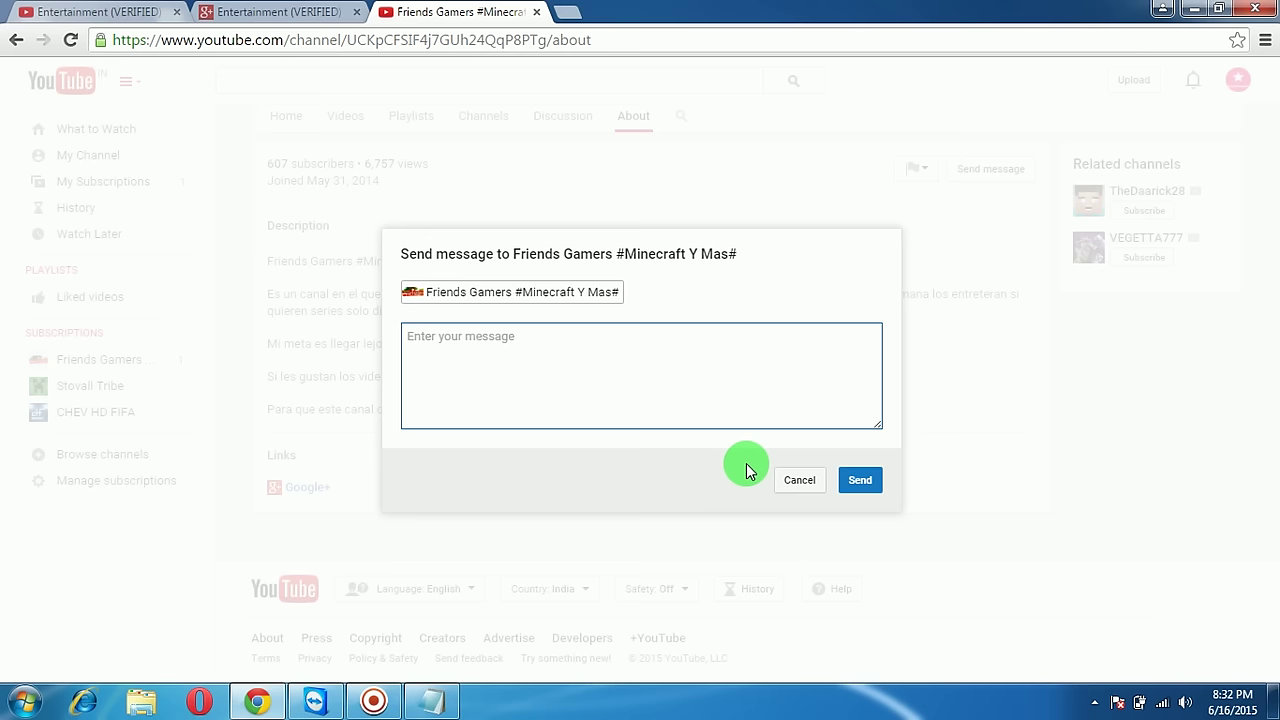
Send the message "hi" to the channel and dismiss the sent notification.
type("hi")
left_click(857, 479)
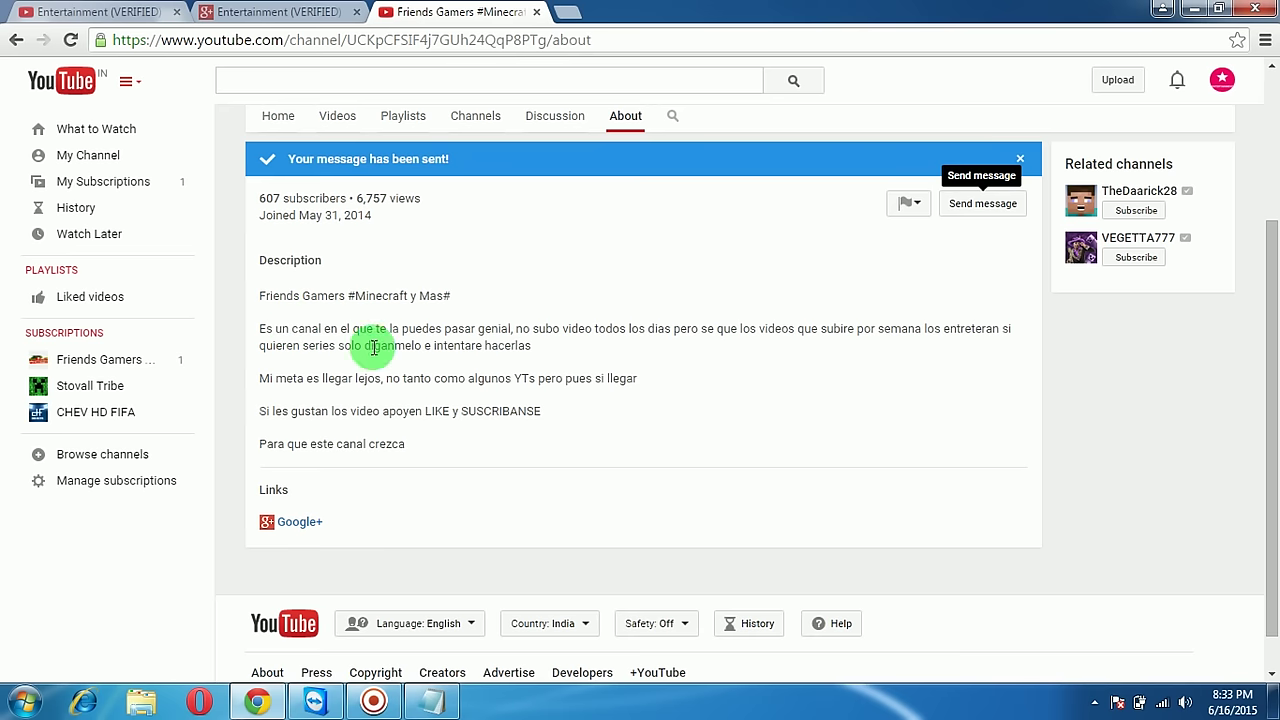
left_click(88, 361)
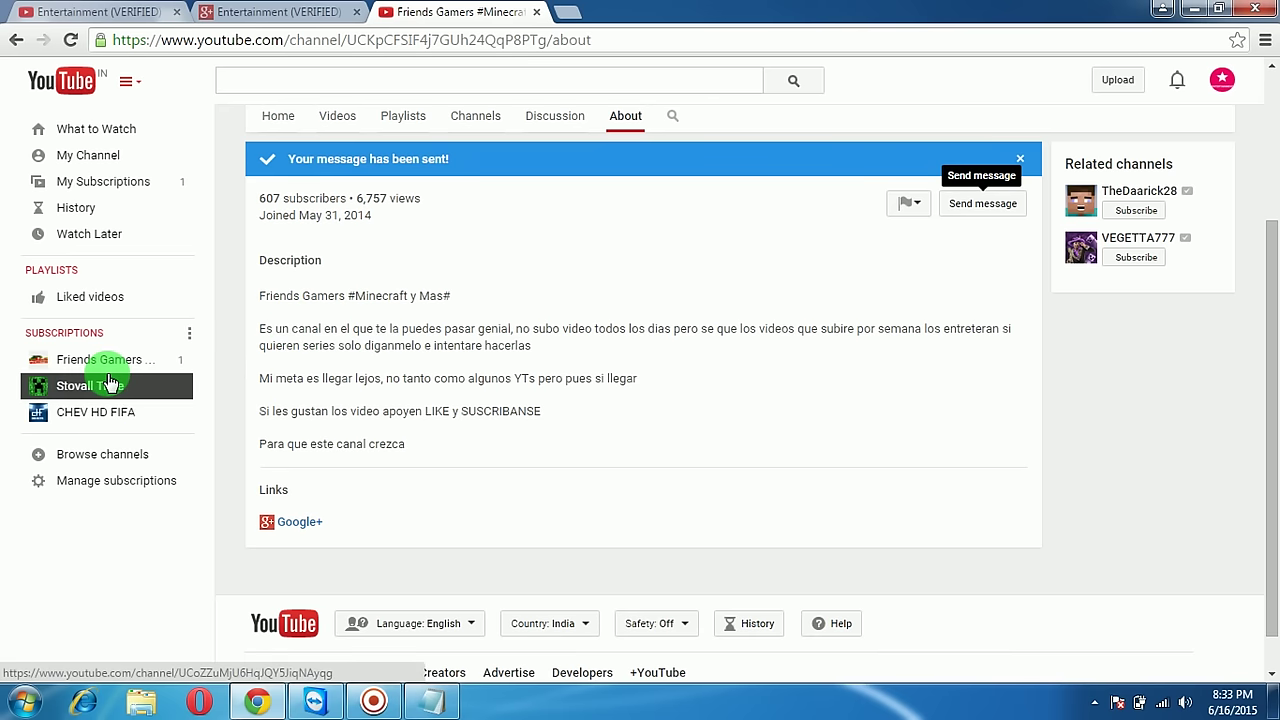
left_click(1020, 158)
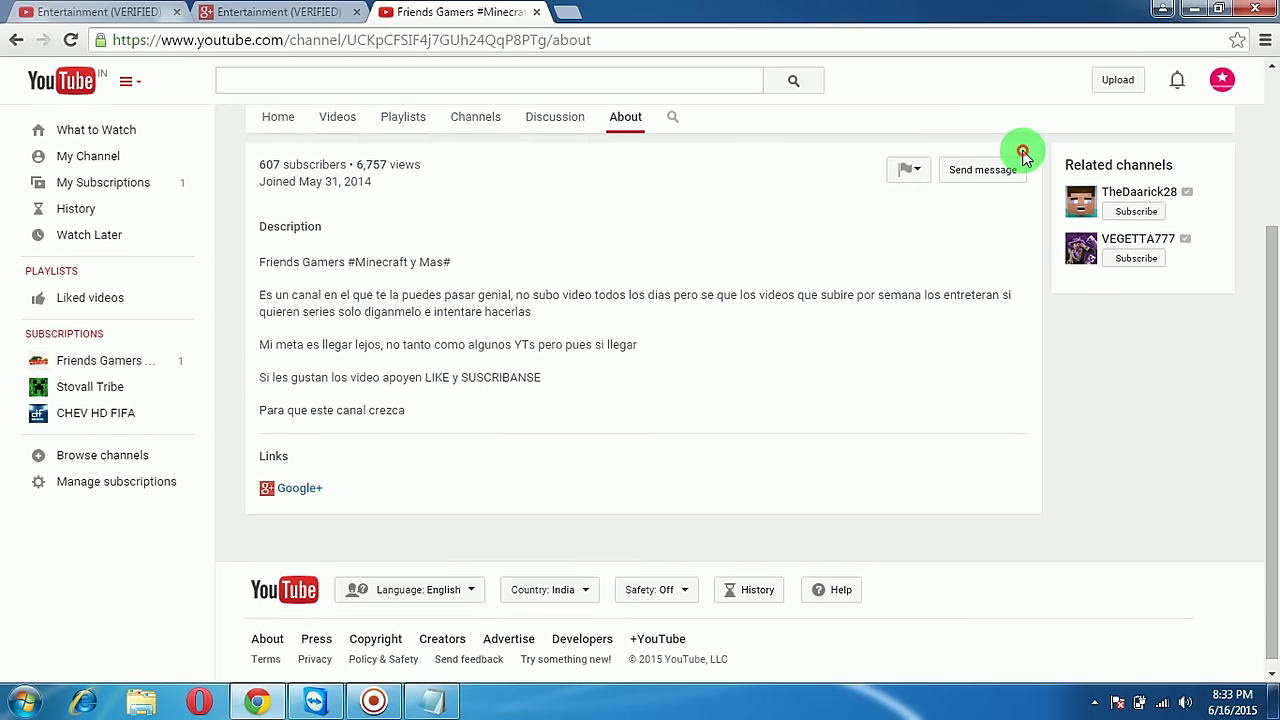